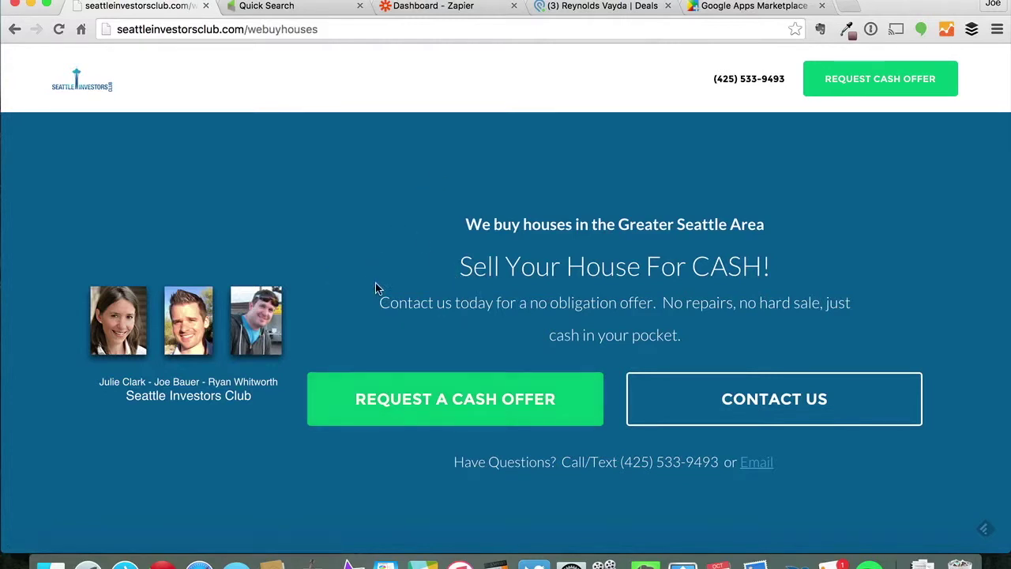
# Review the cash offer lead form's name, email, phone and address fields, then close it
pyautogui.click(435, 413)
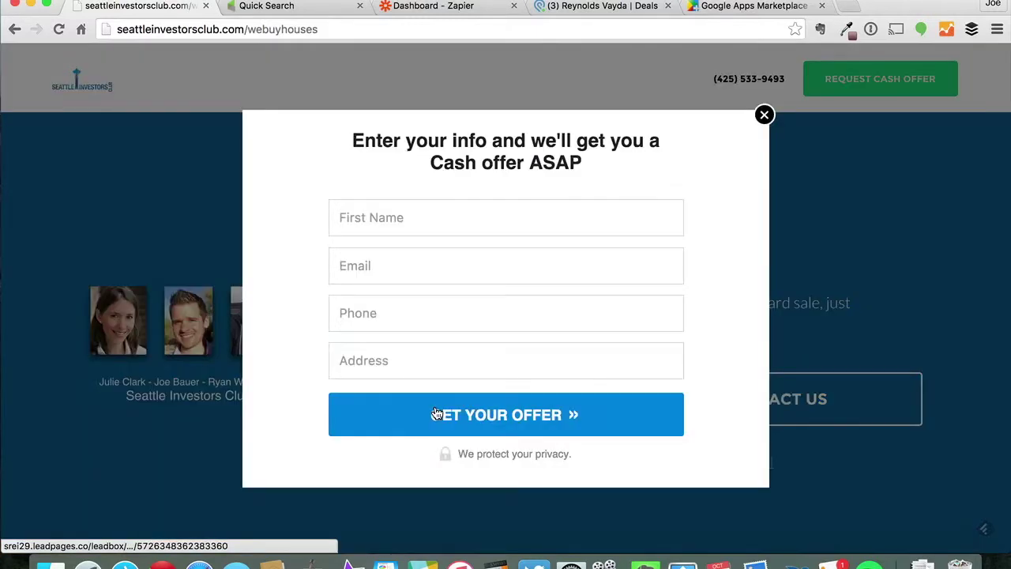
pyautogui.click(429, 217)
pyautogui.click(414, 265)
pyautogui.click(396, 315)
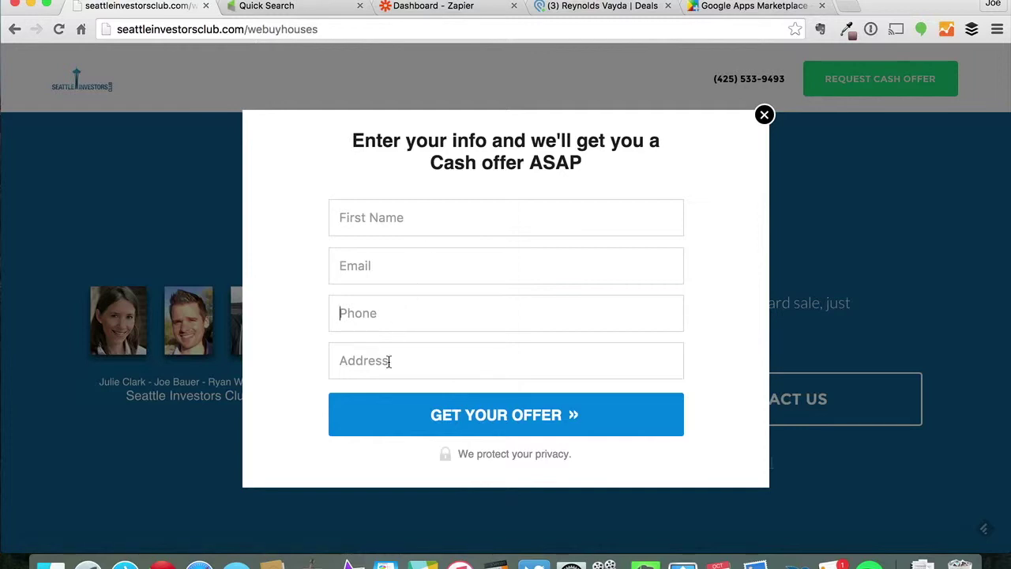
pyautogui.click(389, 361)
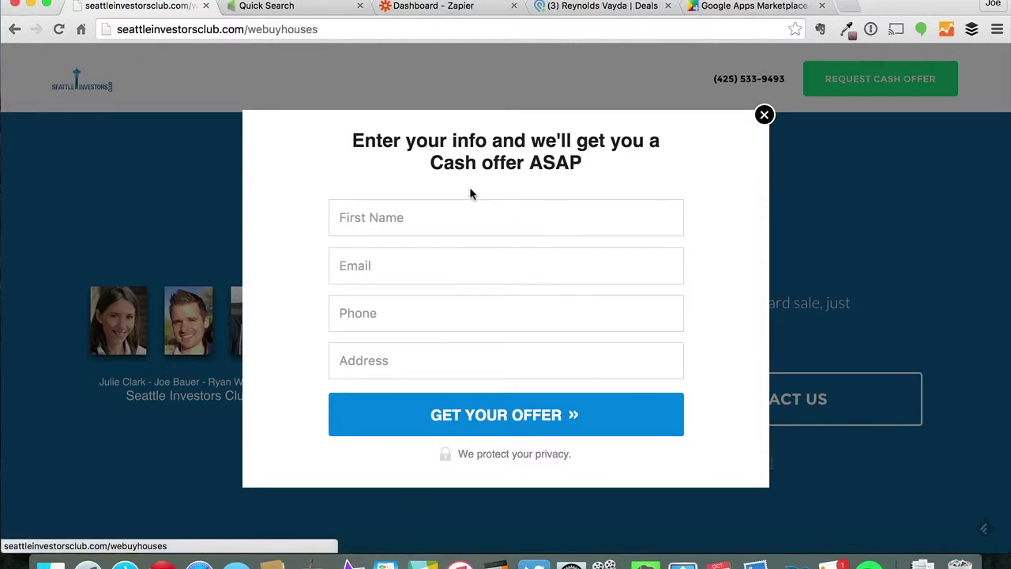
pyautogui.click(450, 218)
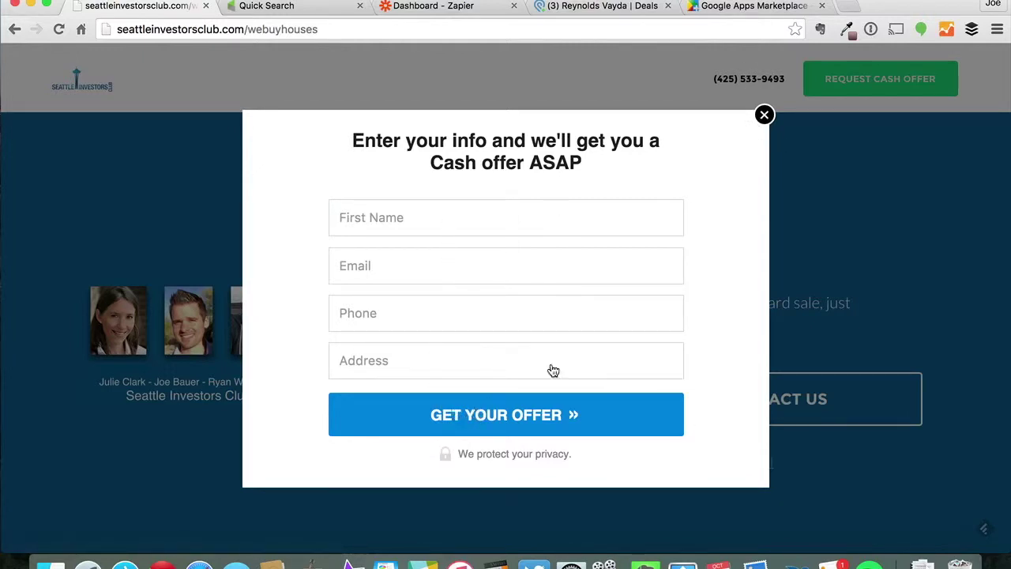
pyautogui.click(763, 115)
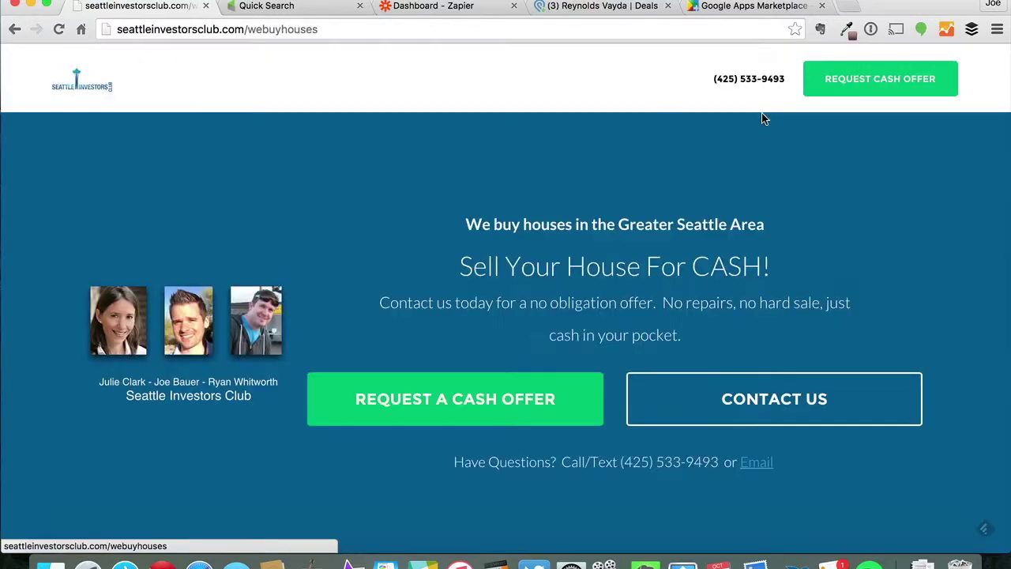
# In Infusionsoft, go to Marketing > Campaign Builder from the Quick Search tab
pyautogui.click(259, 9)
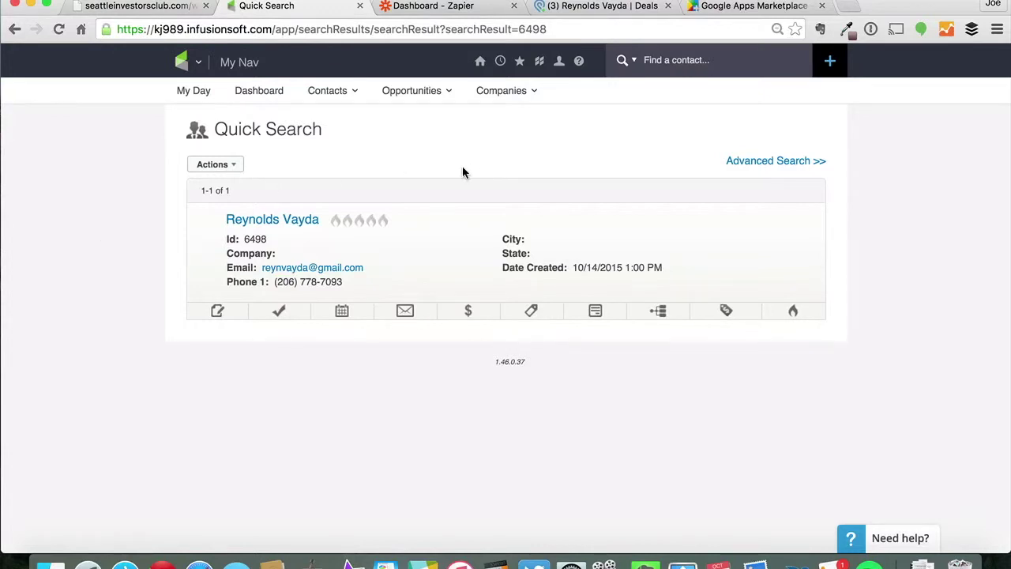
pyautogui.click(182, 61)
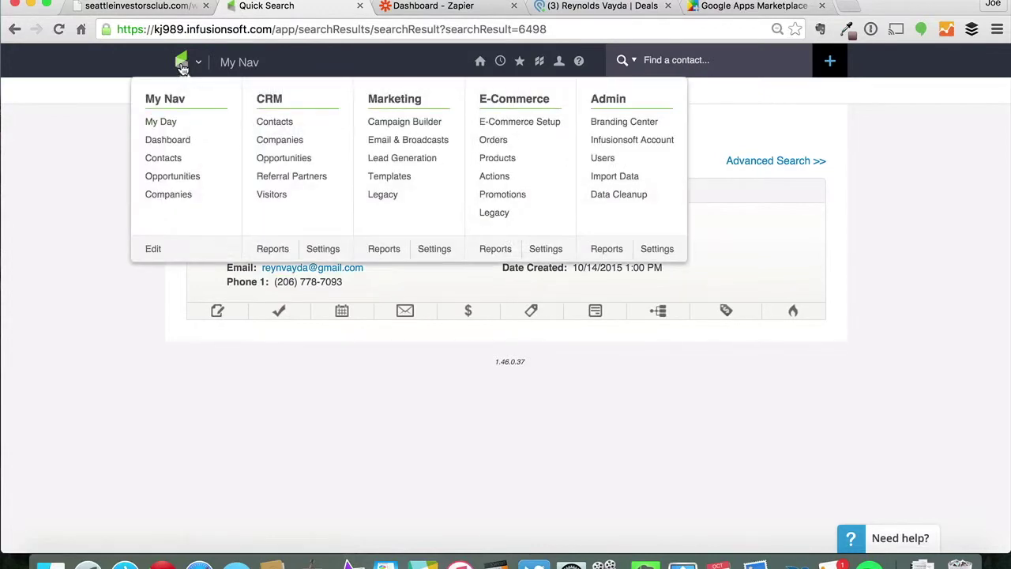
pyautogui.click(411, 133)
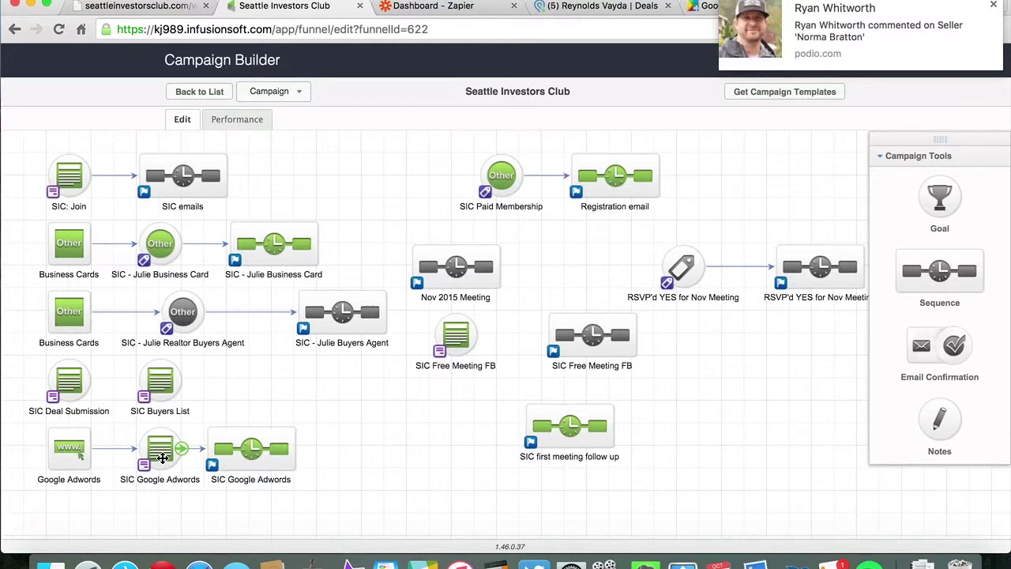
# Inspect the SIC Google Adwords sequence, then confirm the new lead's contact record carries the Google Adwords tag
pyautogui.doubleClick(255, 453)
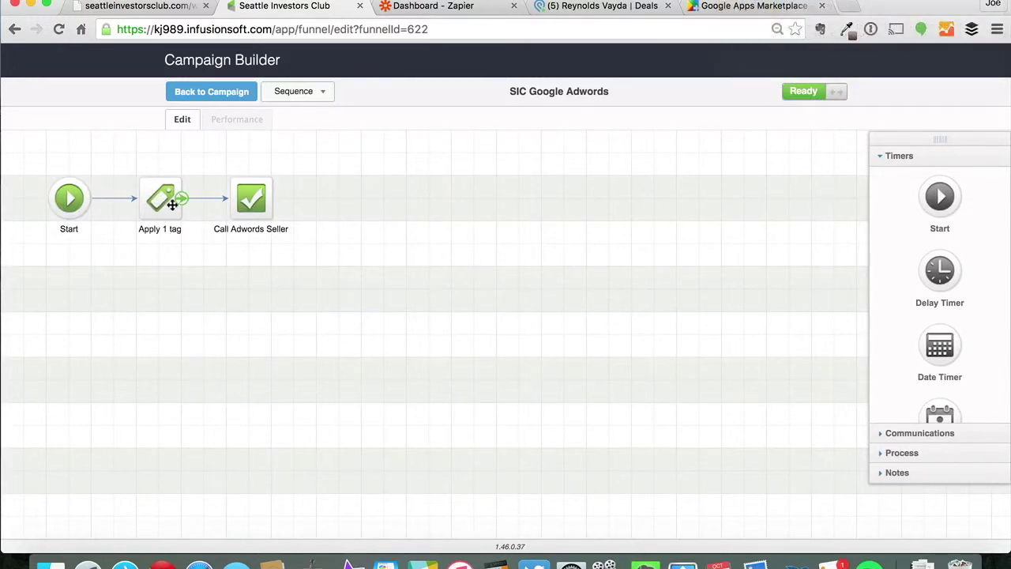
pyautogui.click(222, 98)
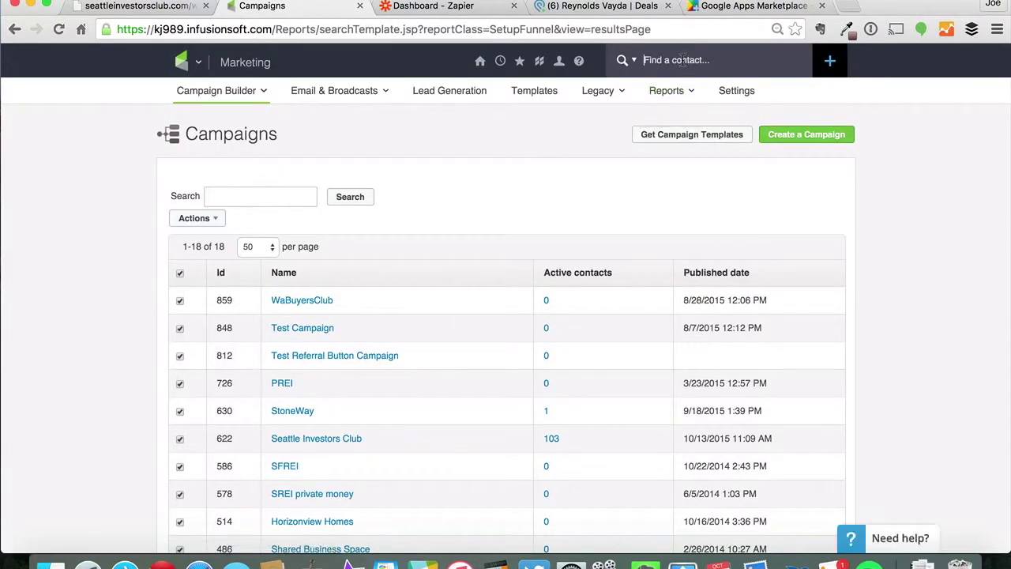
pyautogui.write('Reynolds')
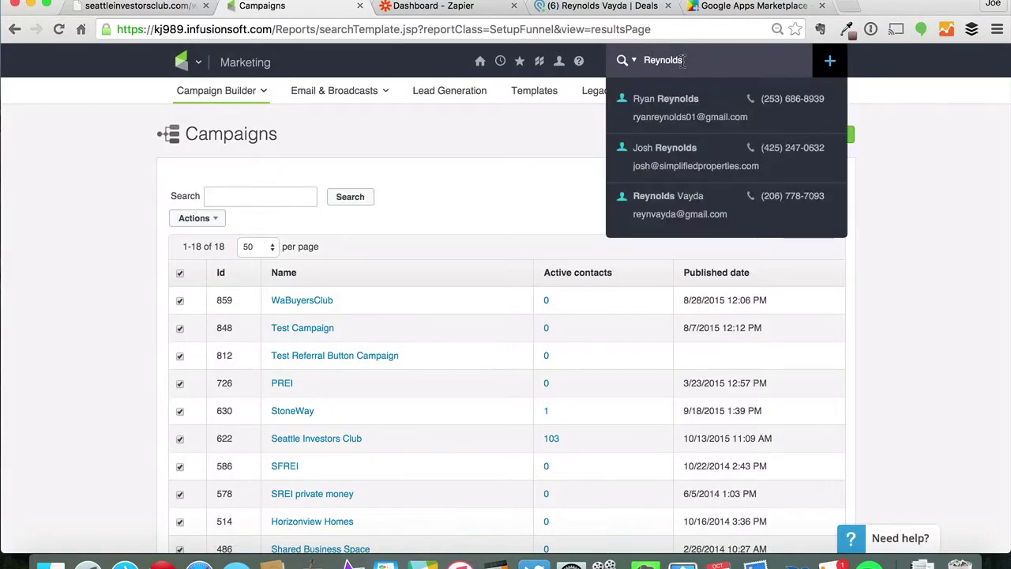
pyautogui.click(661, 201)
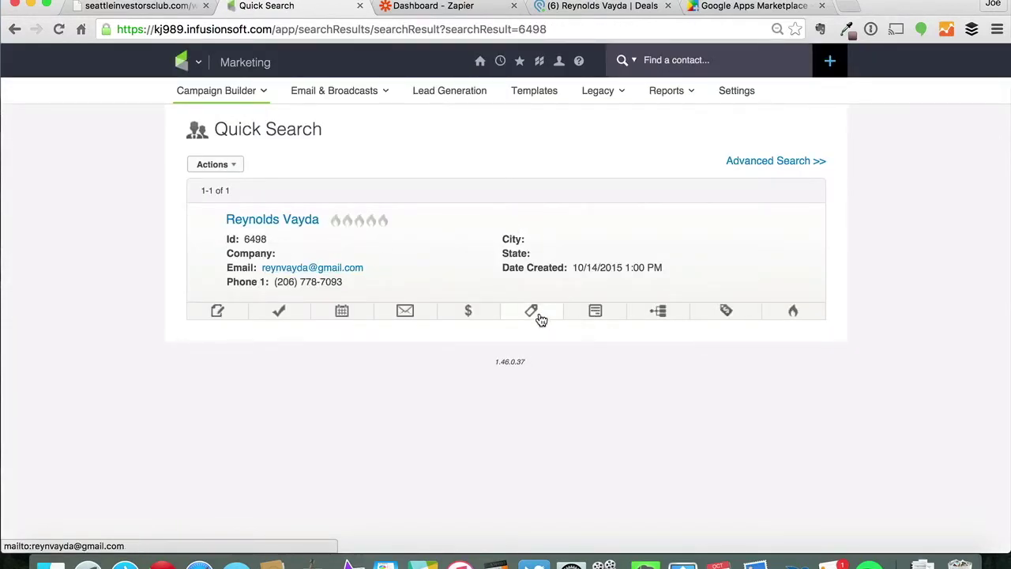
pyautogui.click(540, 315)
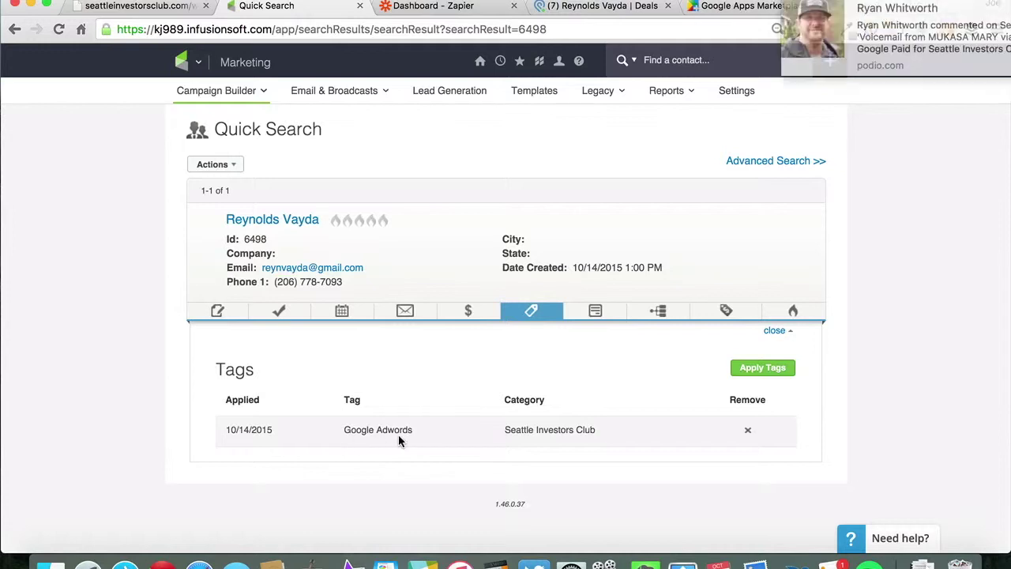
pyautogui.click(432, 8)
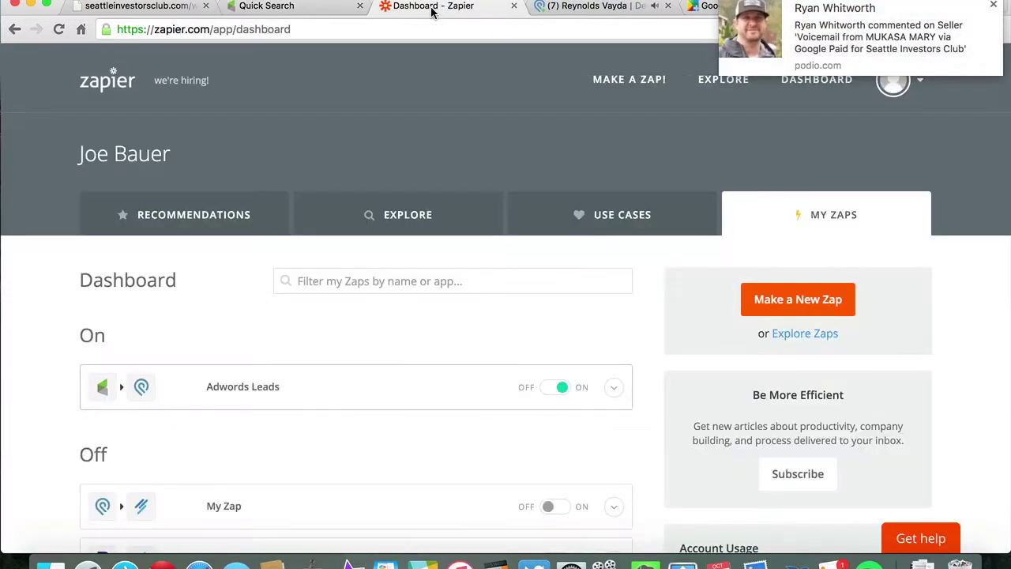
# Open the Adwords Leads zap and review its Podio step: Seattle Investors Club, Deals workspace, Seller Leads app
pyautogui.click(315, 387)
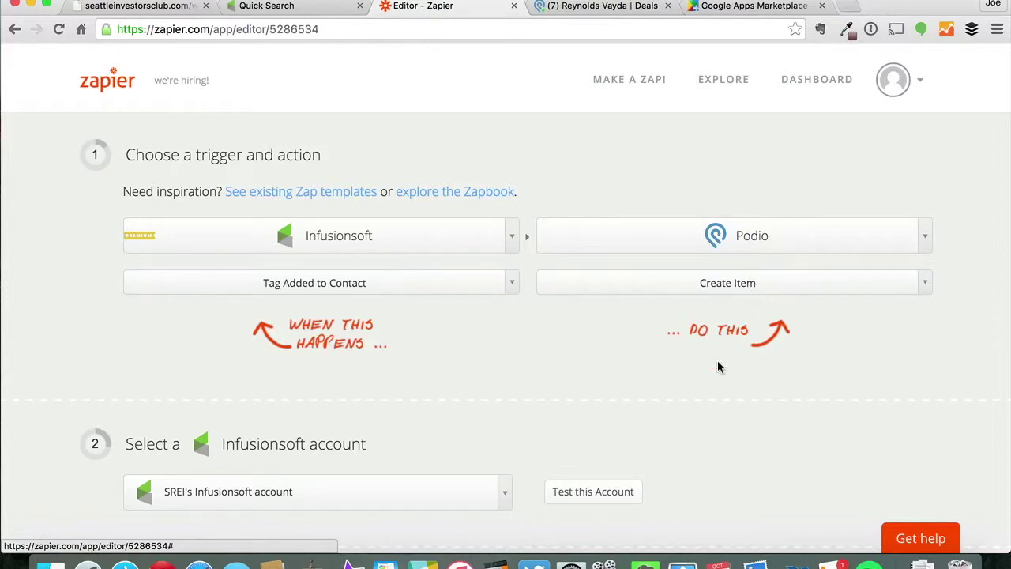
pyautogui.scroll(-3, 718, 365)
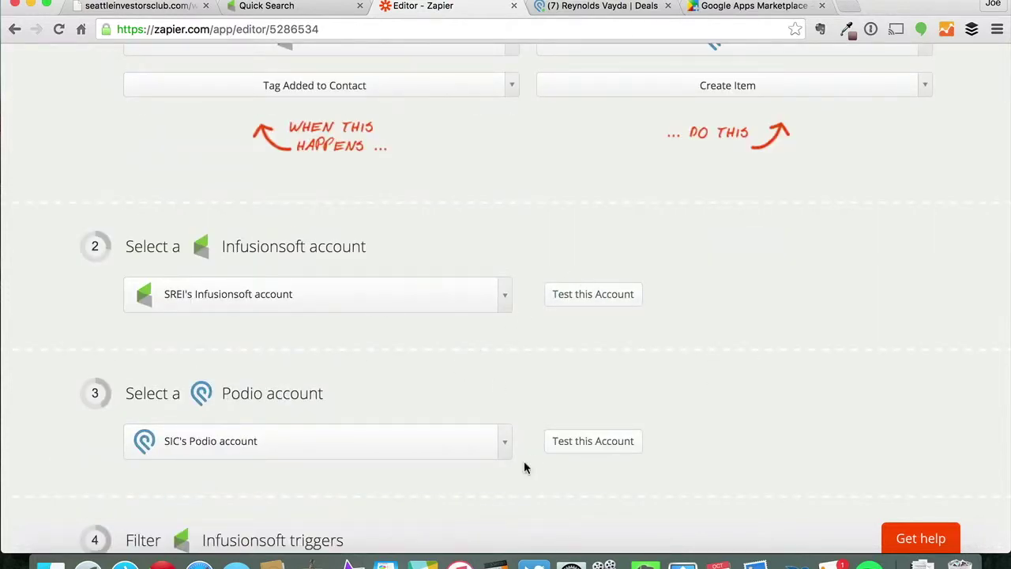
pyautogui.scroll(-6, 686, 409)
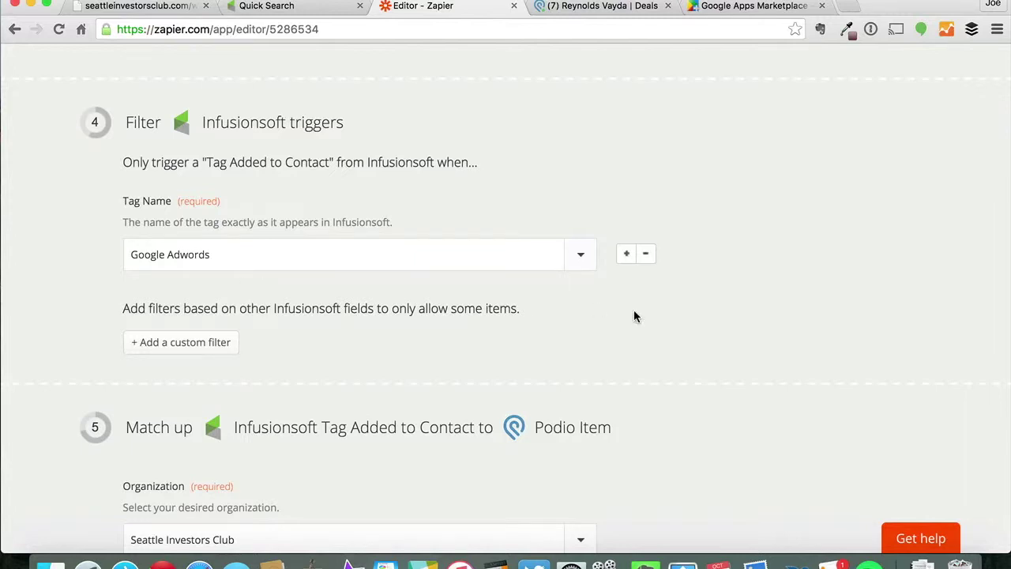
pyautogui.scroll(-3, 766, 356)
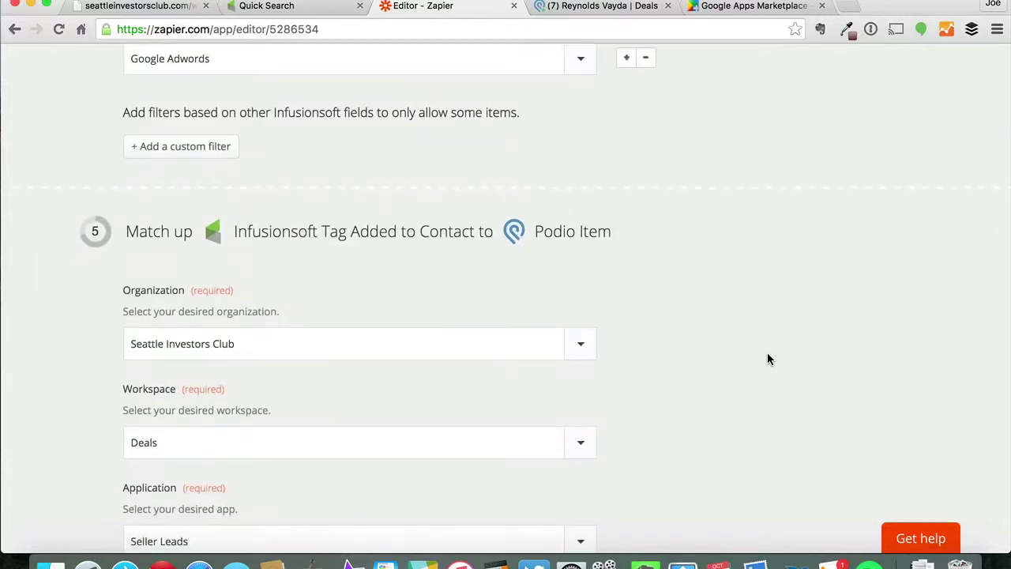
pyautogui.scroll(-2, 767, 360)
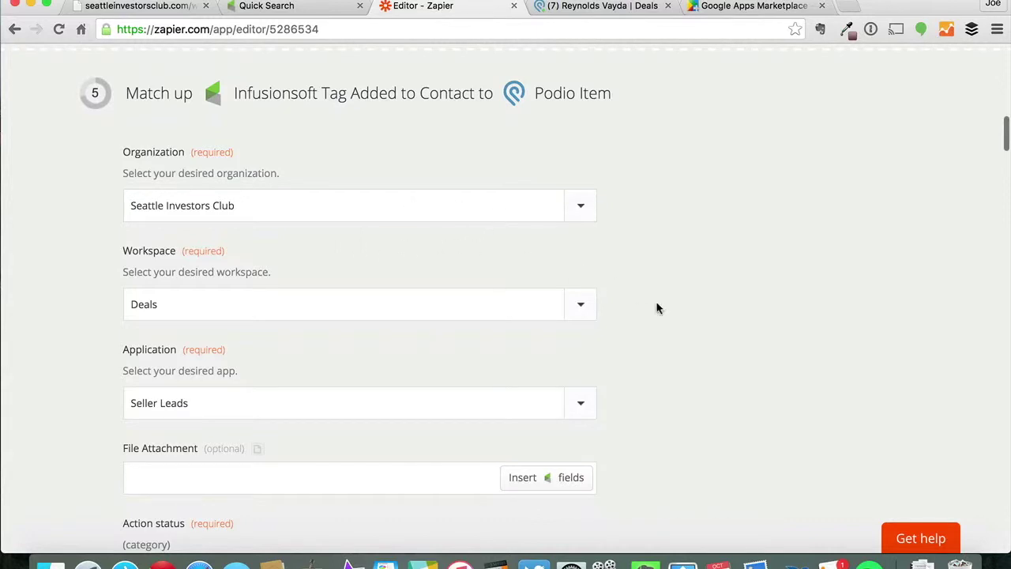
# Scroll through the zap's Podio Seller Leads field mappings
pyautogui.scroll(-1, 673, 327)
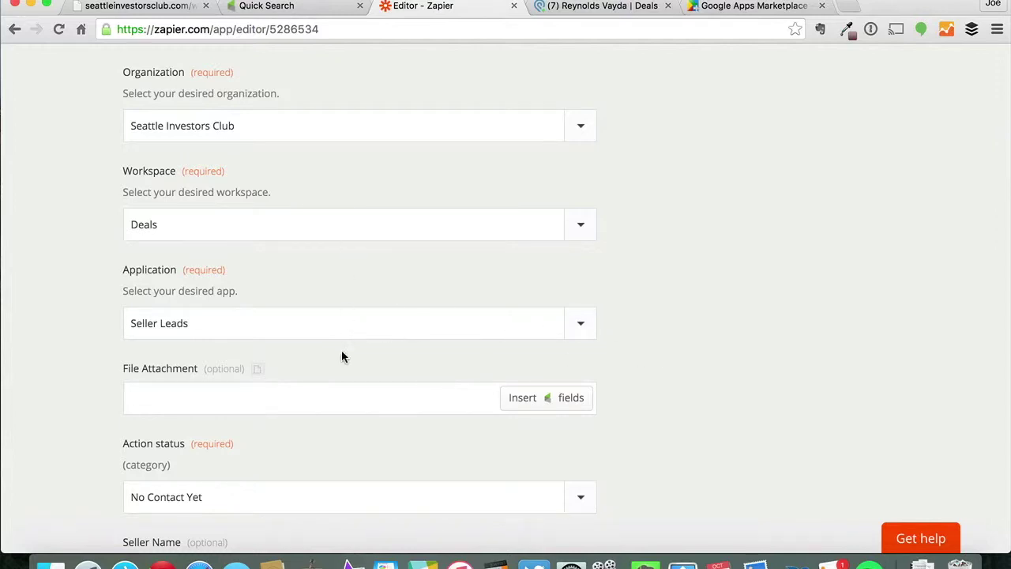
pyautogui.scroll(-3, 706, 372)
pyautogui.scroll(-1, 708, 374)
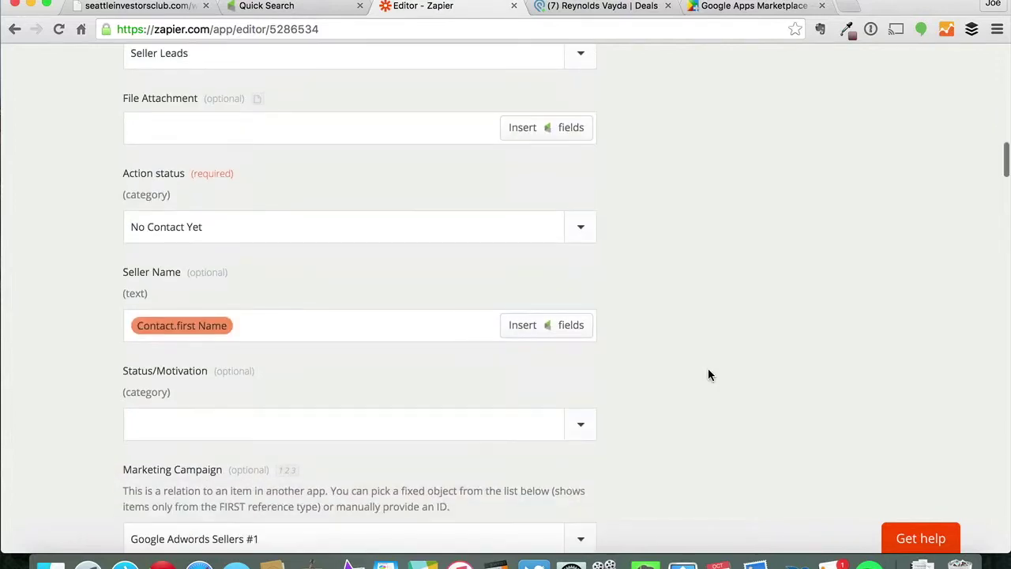
pyautogui.scroll(-1, 708, 374)
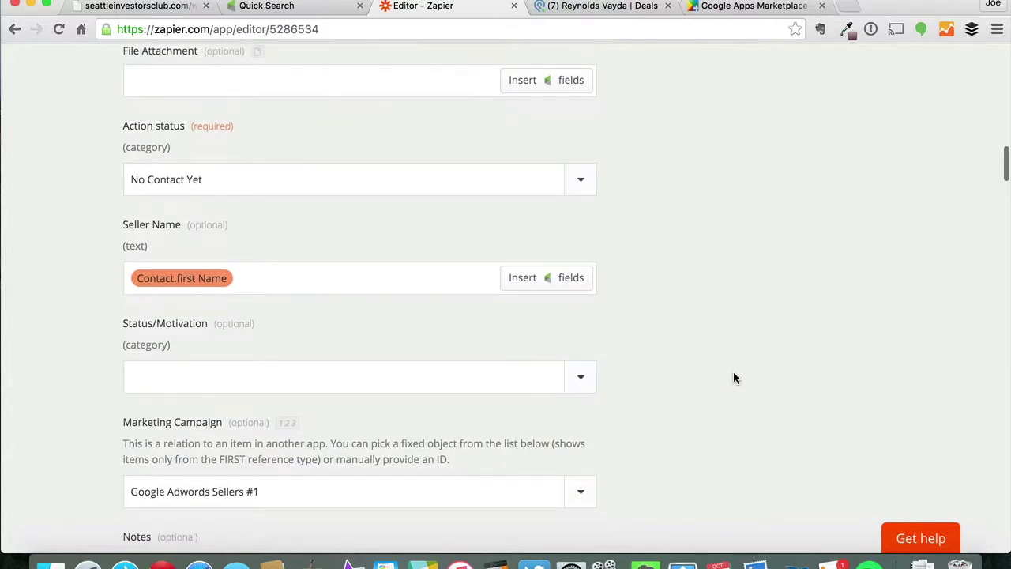
pyautogui.scroll(-3, 733, 378)
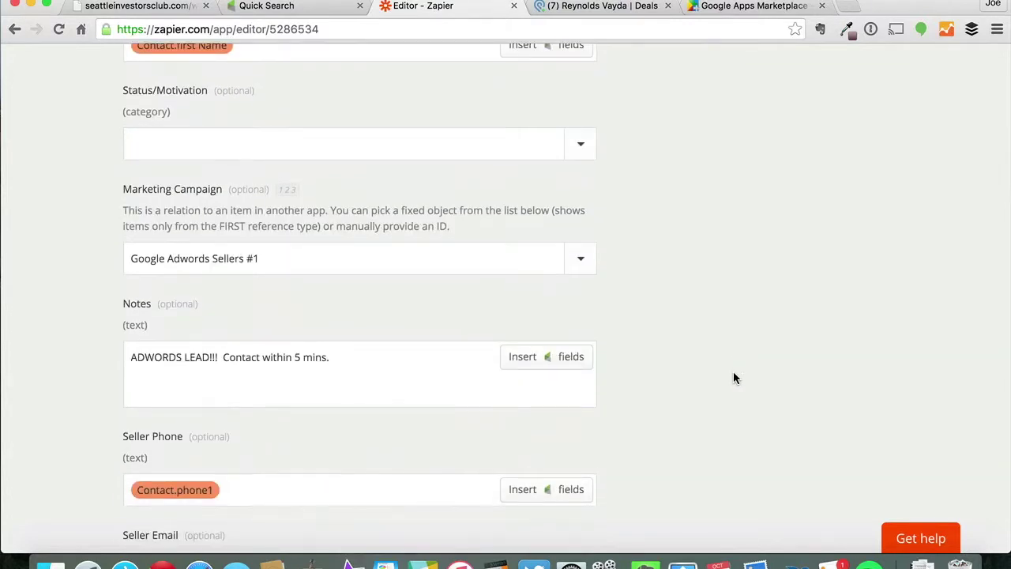
pyautogui.scroll(-1, 733, 377)
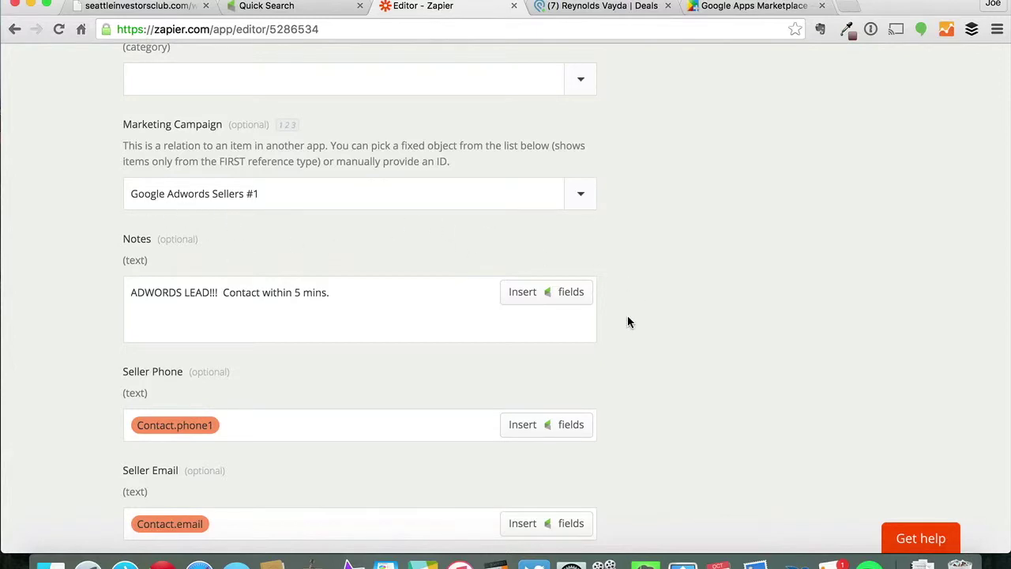
pyautogui.scroll(-1, 627, 321)
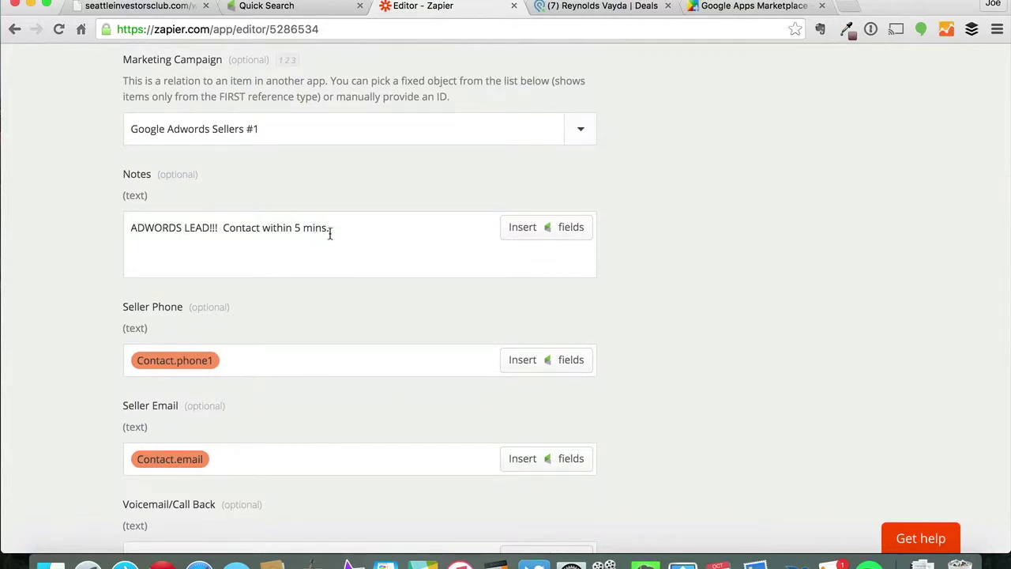
pyautogui.scroll(-2, 622, 403)
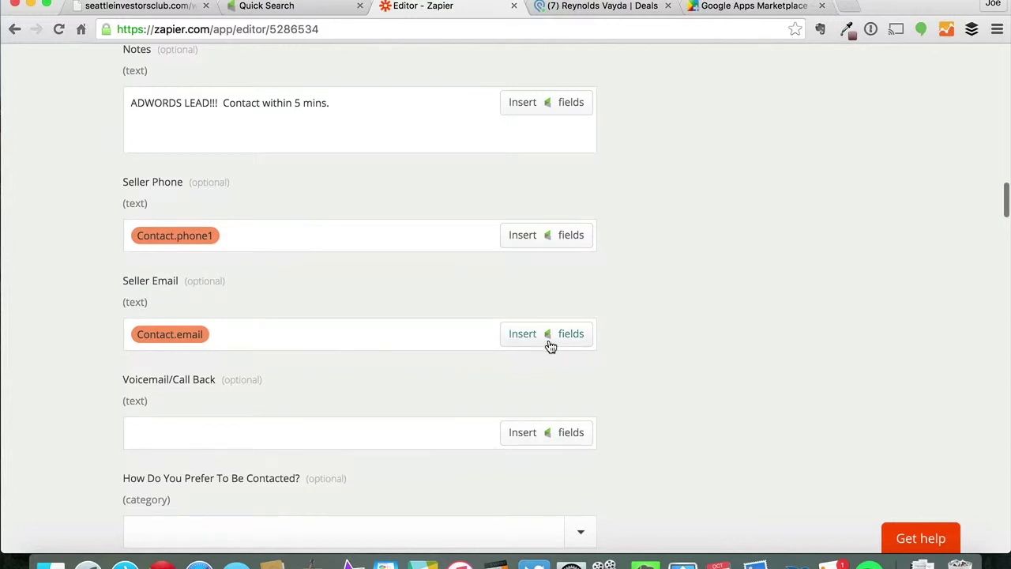
pyautogui.scroll(-5, 656, 429)
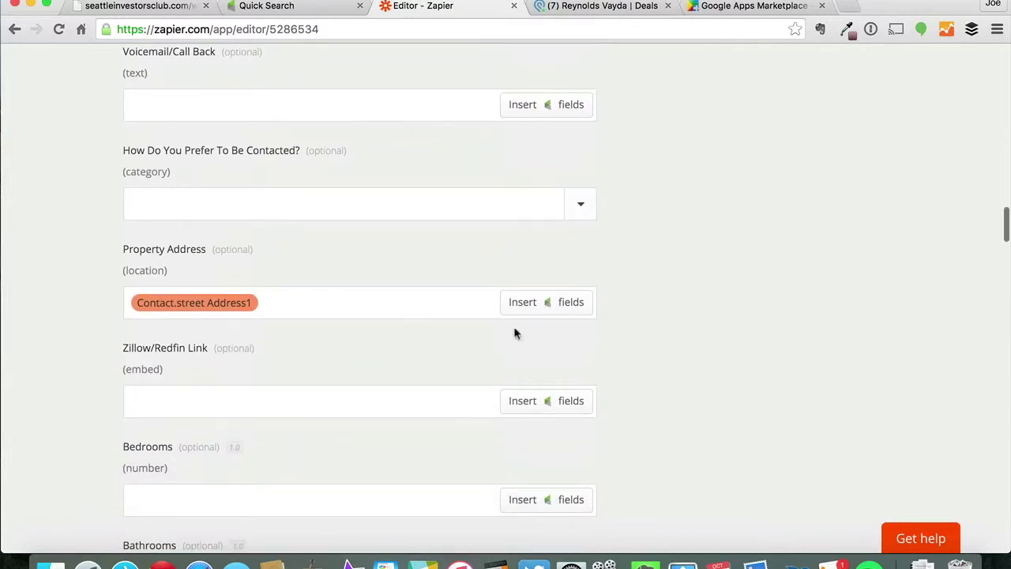
pyautogui.scroll(-15, 662, 418)
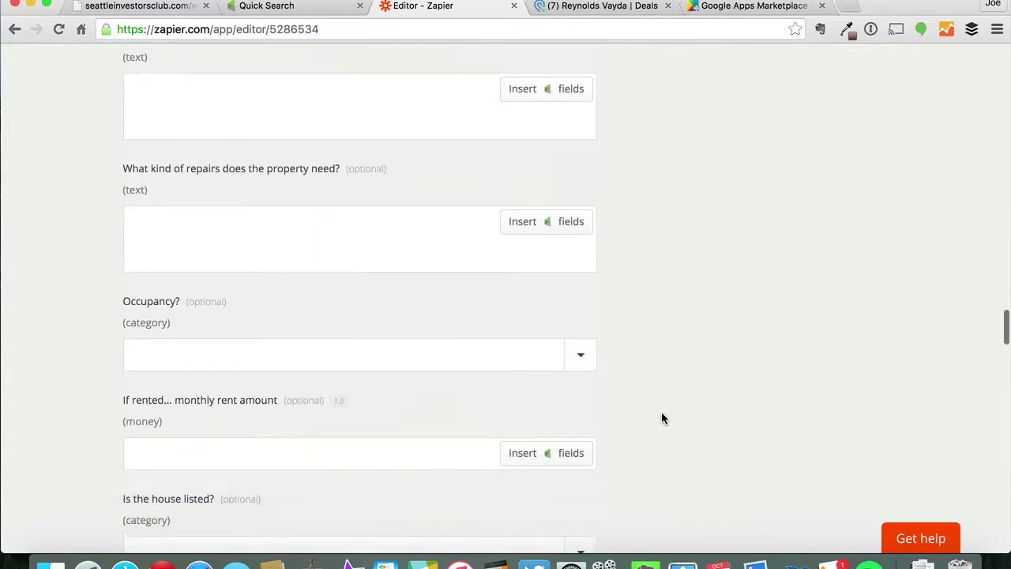
pyautogui.scroll(-20, 662, 418)
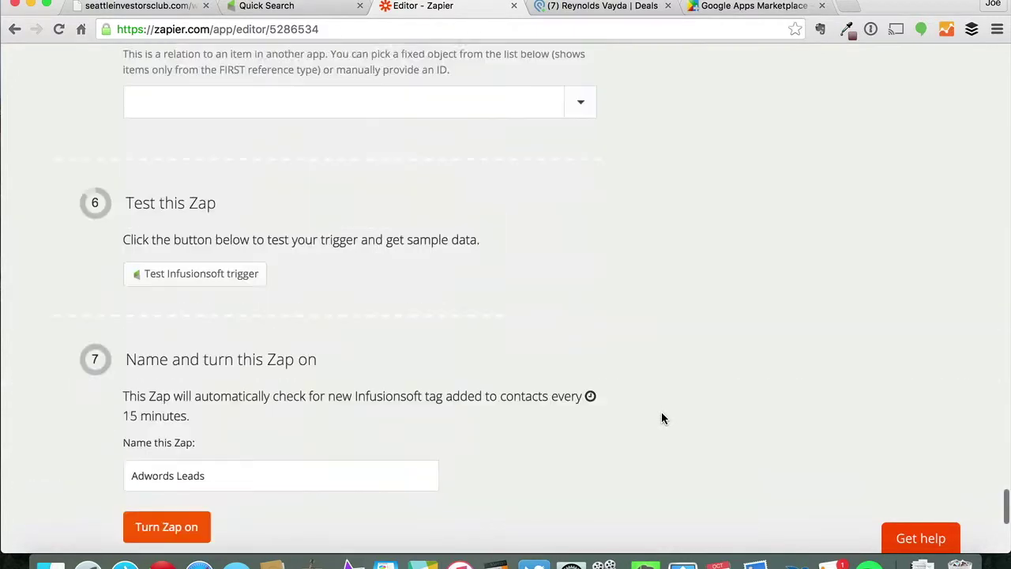
pyautogui.scroll(-2, 661, 417)
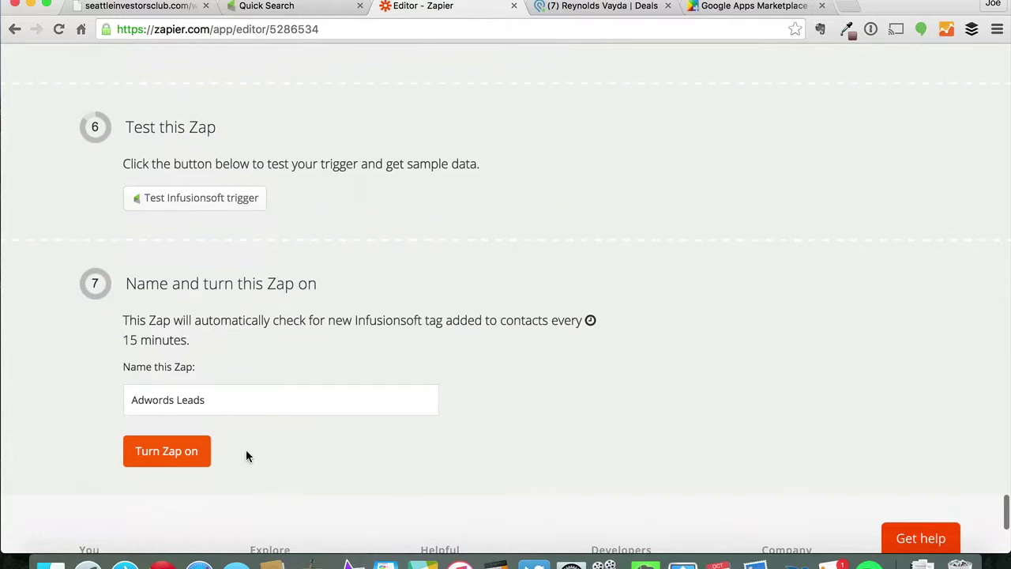
# Turn the Adwords Leads zap on and view the resulting Podio Seller Leads item
pyautogui.click(147, 451)
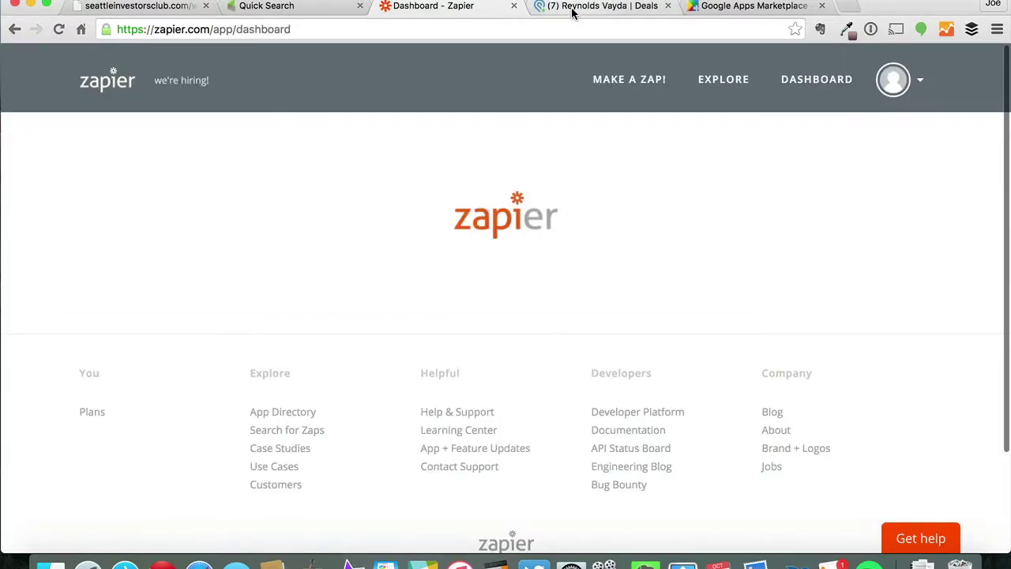
pyautogui.click(571, 11)
pyautogui.click(186, 271)
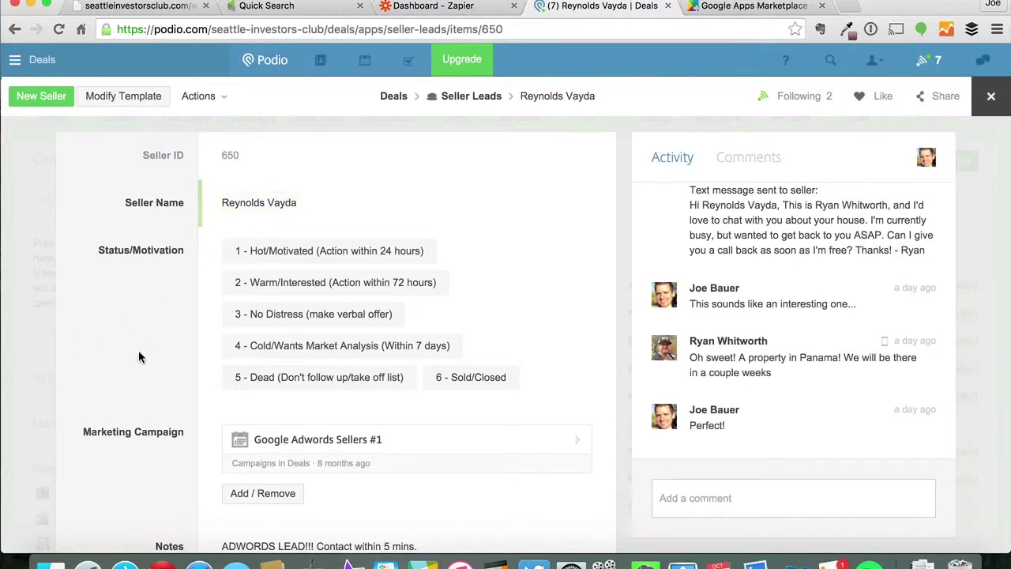
pyautogui.scroll(-1, 126, 385)
pyautogui.scroll(-2, 125, 382)
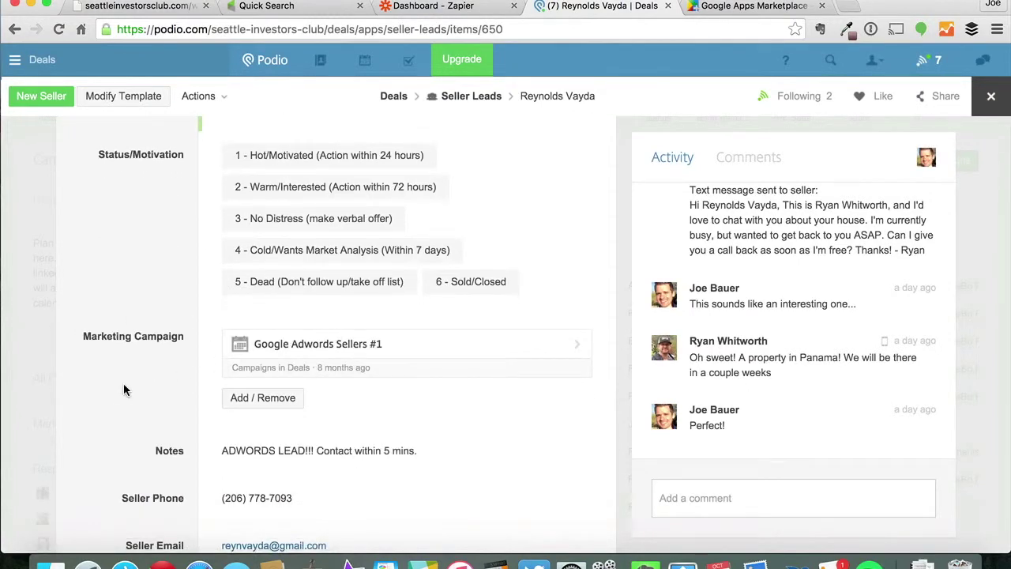
pyautogui.scroll(-1, 123, 383)
pyautogui.scroll(-3, 124, 383)
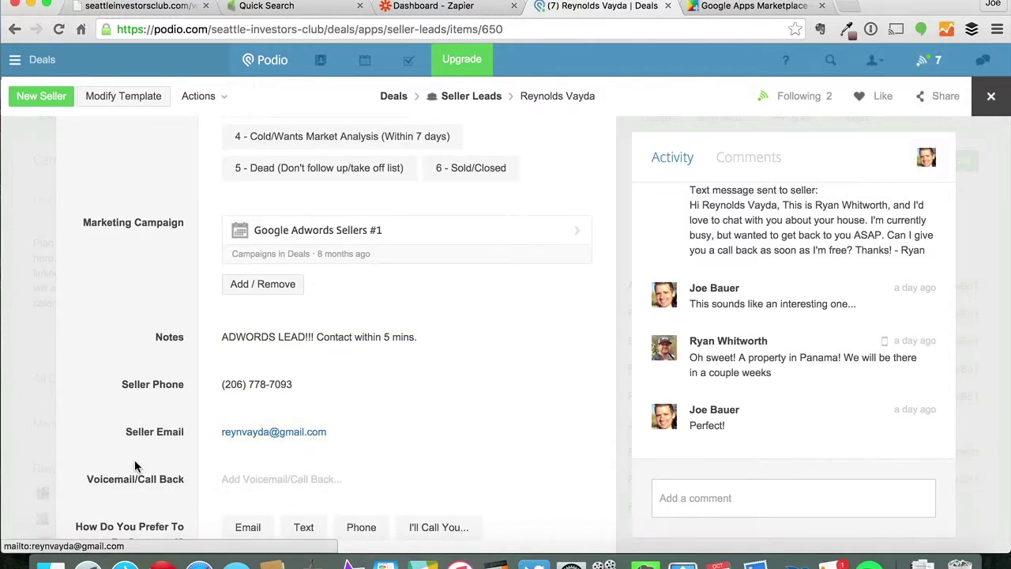
pyautogui.scroll(-20, 130, 468)
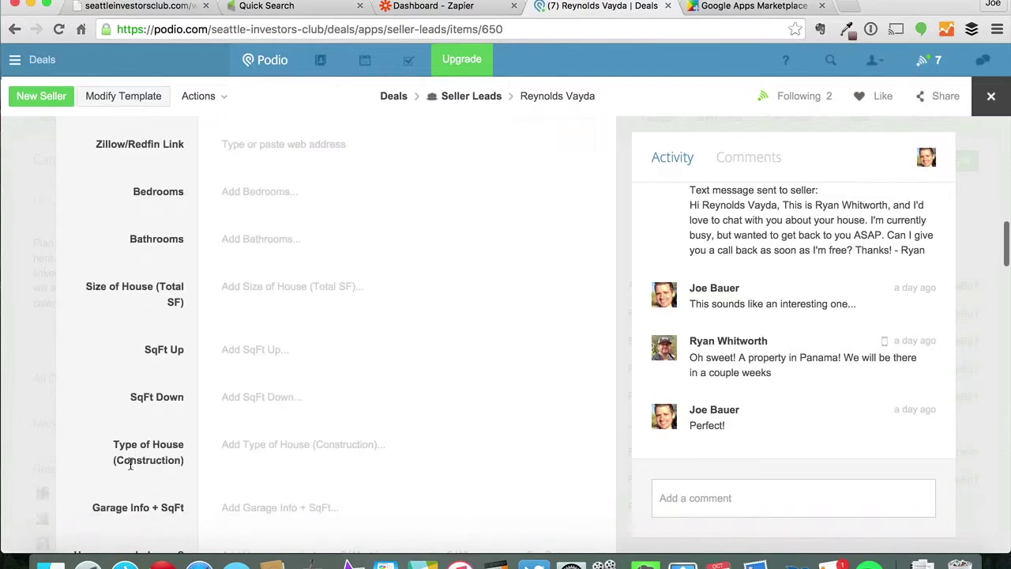
pyautogui.scroll(-5, 131, 464)
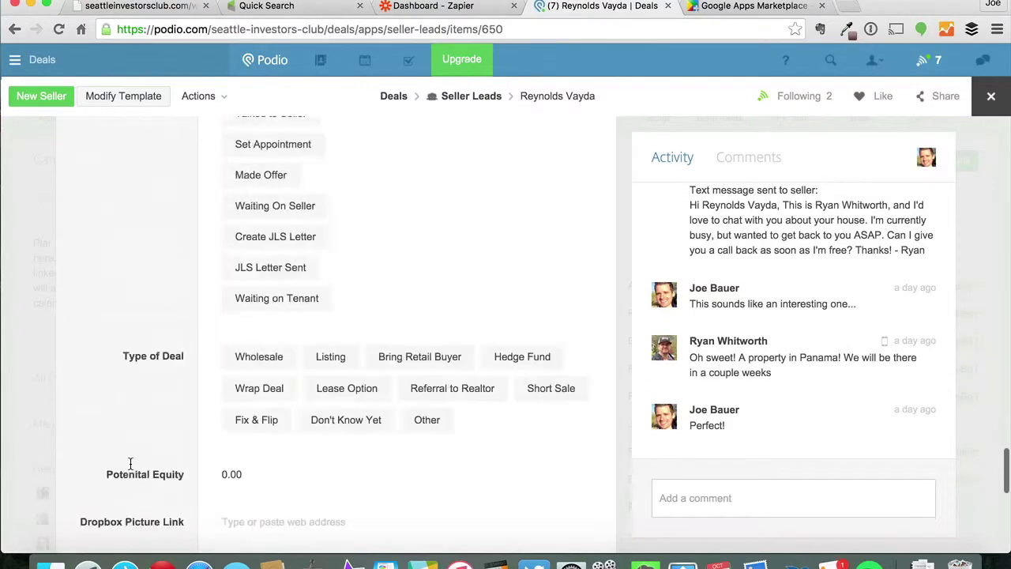
pyautogui.scroll(-10, 131, 464)
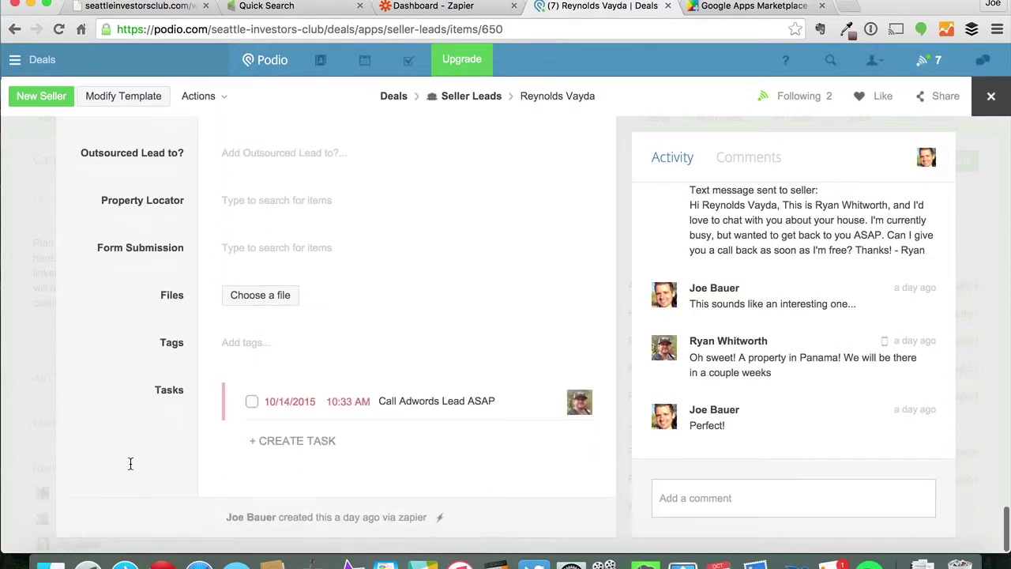